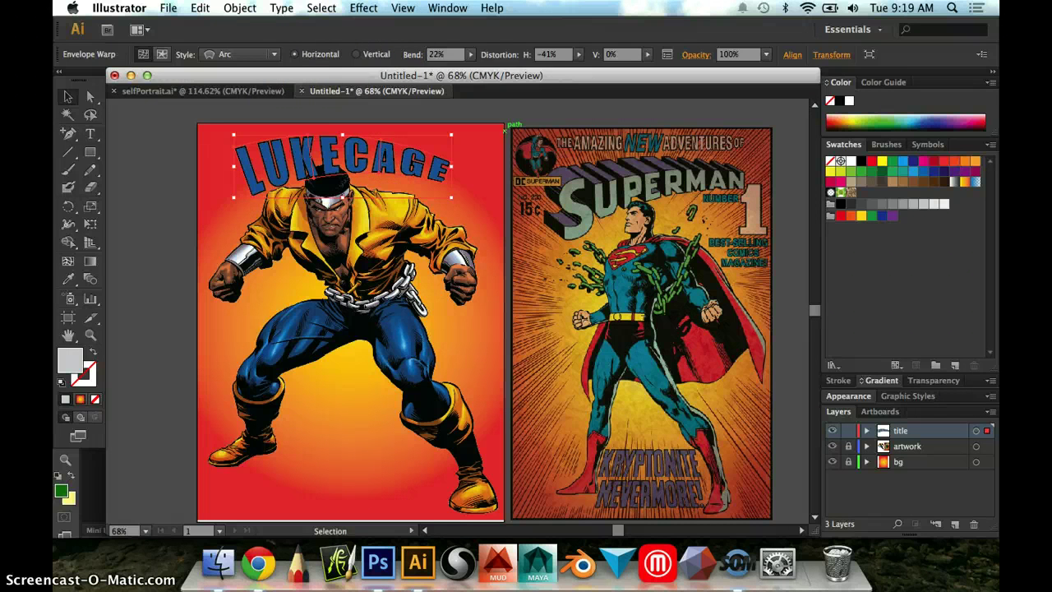
Open the Effect menu's 3D submenu for the LUKECAGE title to reach Extrude & Bevel.
{"action": "left_click", "coordinate": [365, 7]}
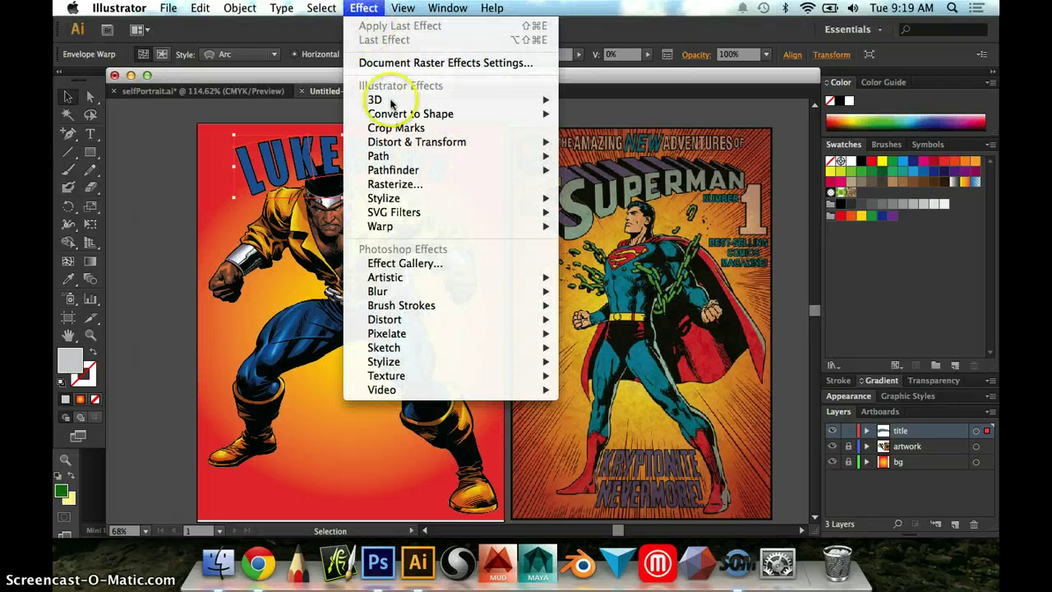
{"action": "mouse_move", "coordinate": [377, 100]}
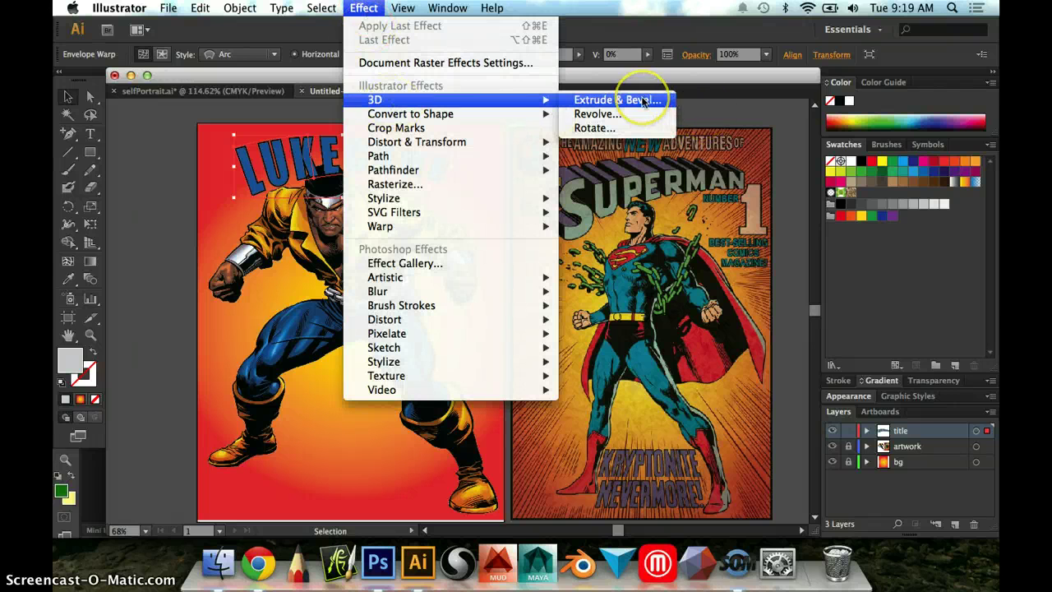
Apply a 3D Extrude & Bevel effect to the title with live preview on.
{"action": "left_click", "coordinate": [643, 100]}
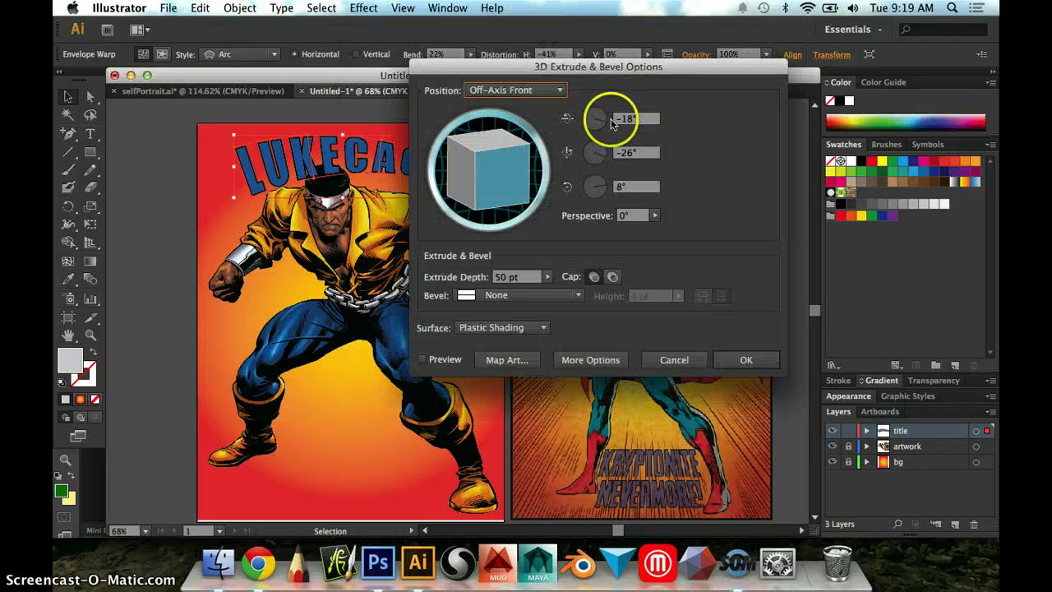
{"action": "left_click", "coordinate": [427, 360]}
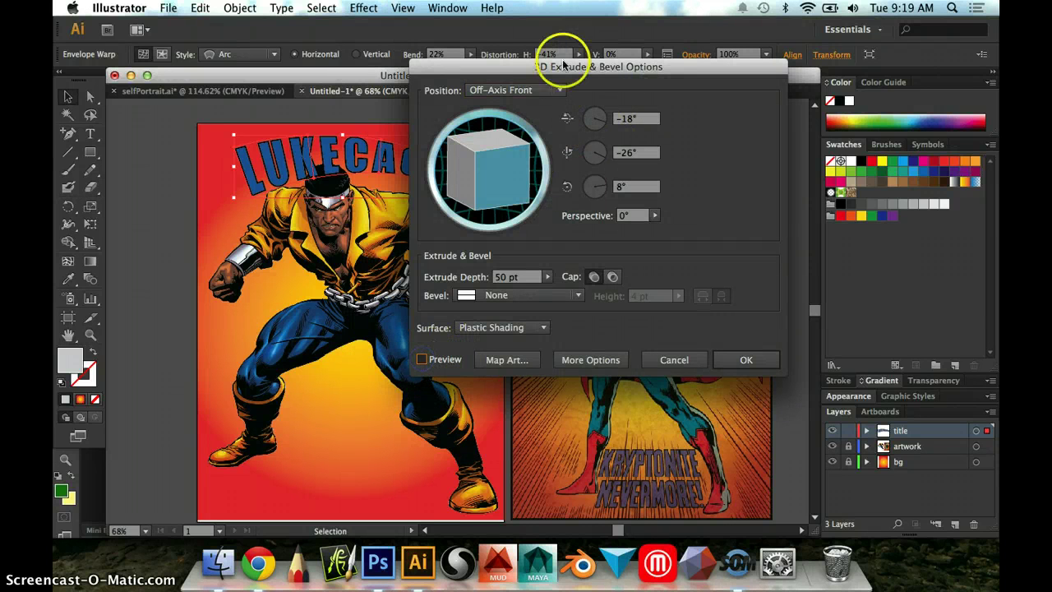
{"action": "left_click_drag", "start_coordinate": [553, 69], "coordinate": [651, 87]}
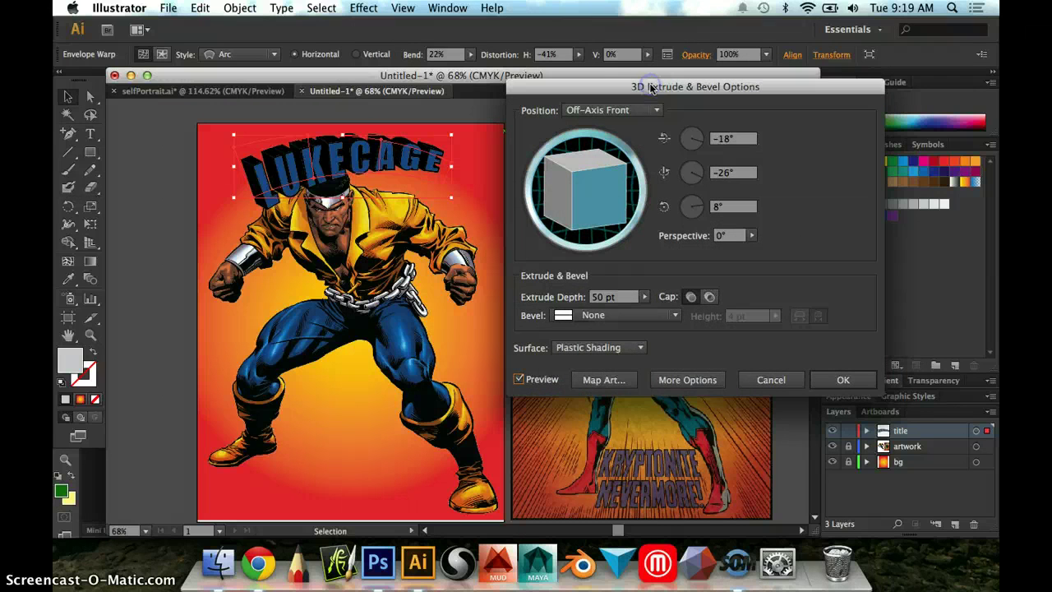
{"action": "left_click_drag", "start_coordinate": [704, 153], "coordinate": [702, 144]}
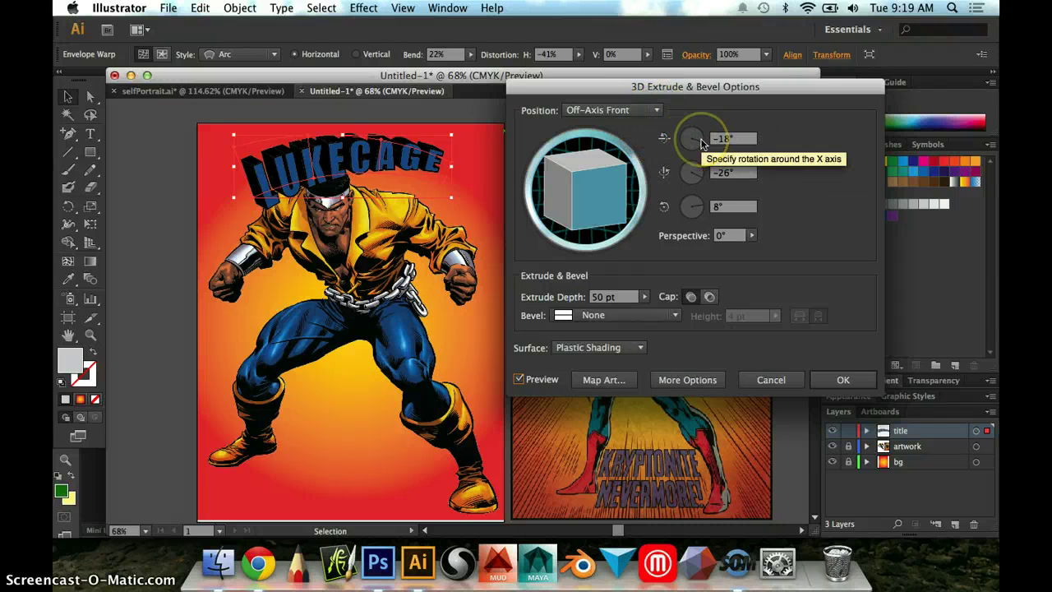
Set Extrude Depth to 55 pt and keep Bevel at None.
{"action": "left_click", "coordinate": [642, 297]}
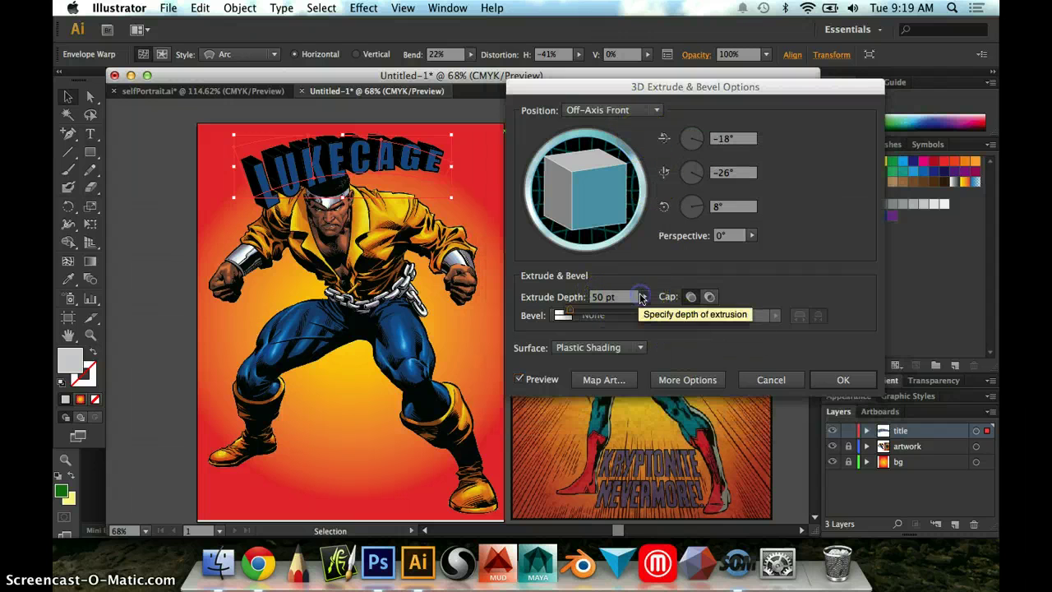
{"action": "left_click", "coordinate": [571, 311]}
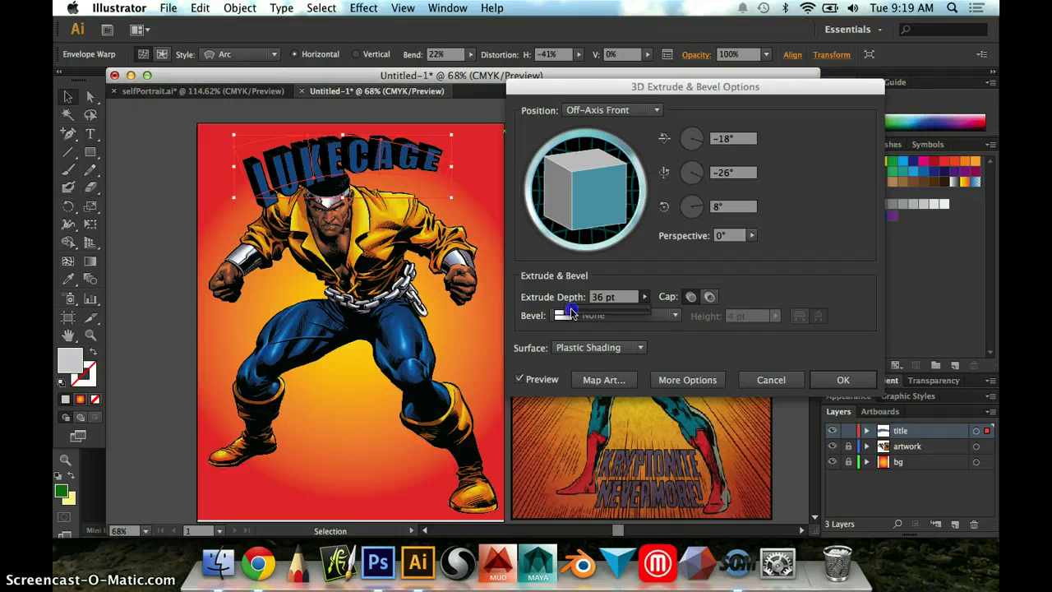
{"action": "left_click", "coordinate": [663, 278]}
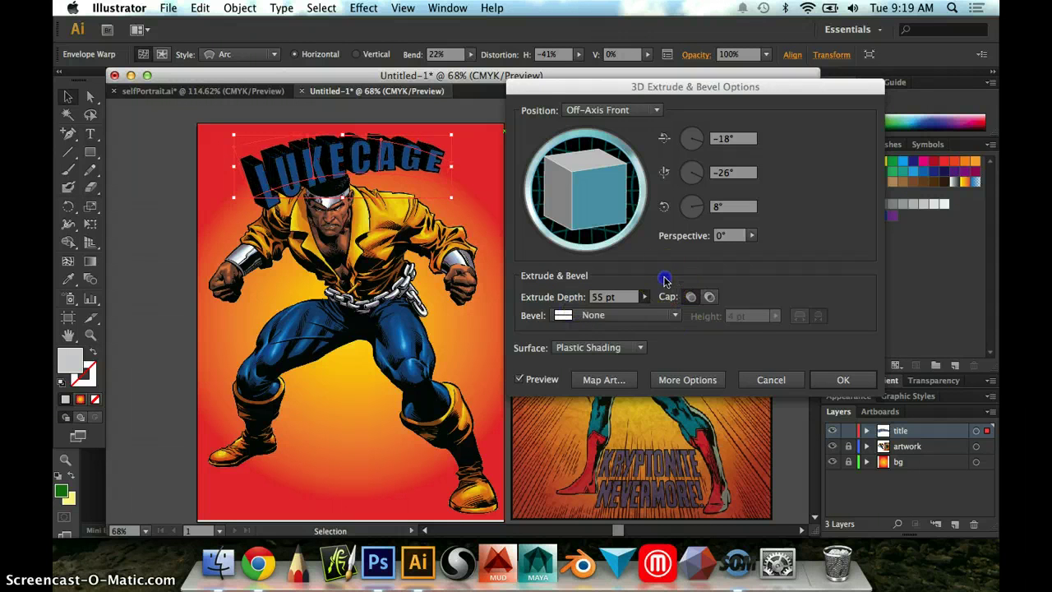
{"action": "left_click", "coordinate": [650, 322]}
{"action": "left_click", "coordinate": [677, 340]}
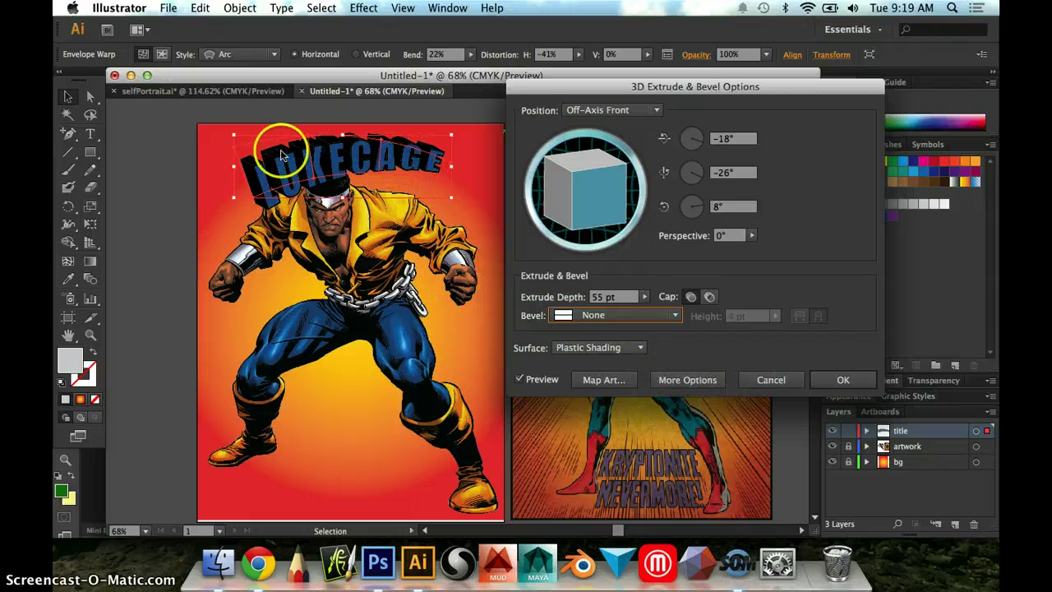
Under More Options, set Shading Color to Custom and pick a bright yellow (EAE01F).
{"action": "left_click", "coordinate": [688, 379]}
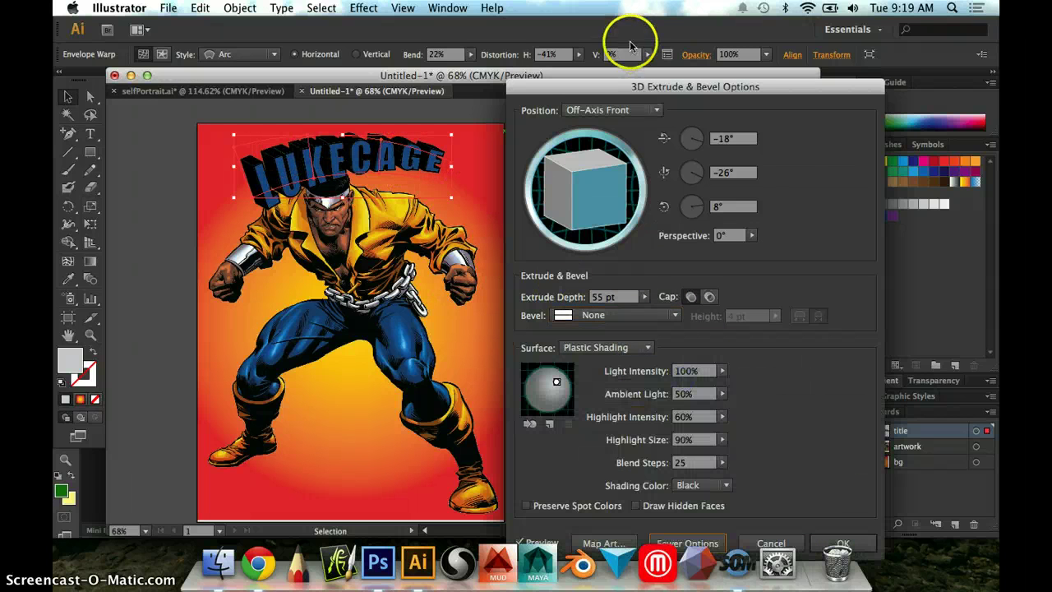
{"action": "left_click_drag", "start_coordinate": [624, 95], "coordinate": [624, 32]}
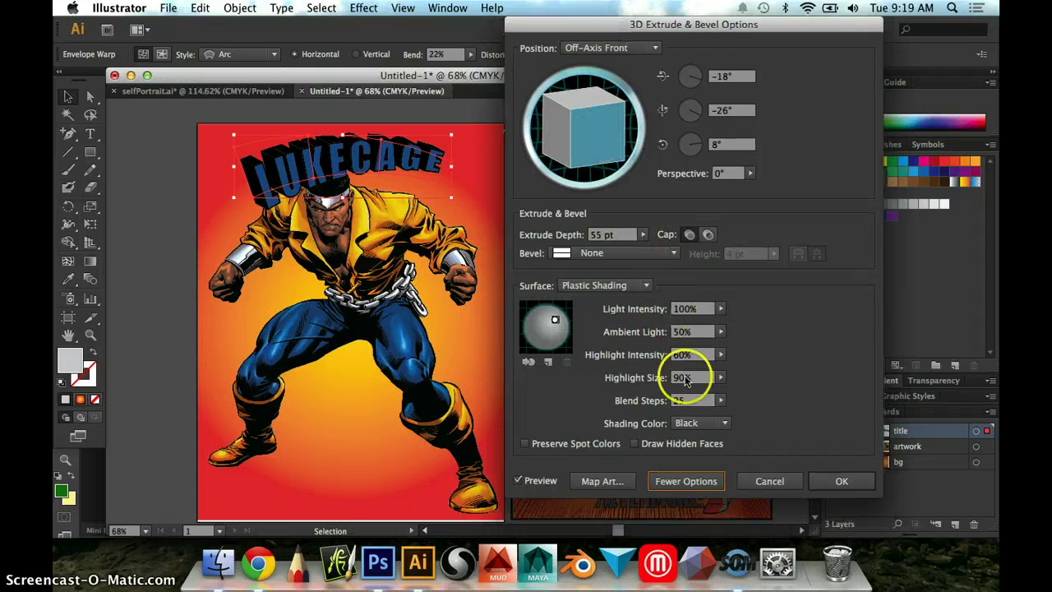
{"action": "left_click", "coordinate": [687, 425]}
{"action": "left_click", "coordinate": [697, 456]}
{"action": "left_click", "coordinate": [699, 423]}
{"action": "left_click", "coordinate": [702, 471]}
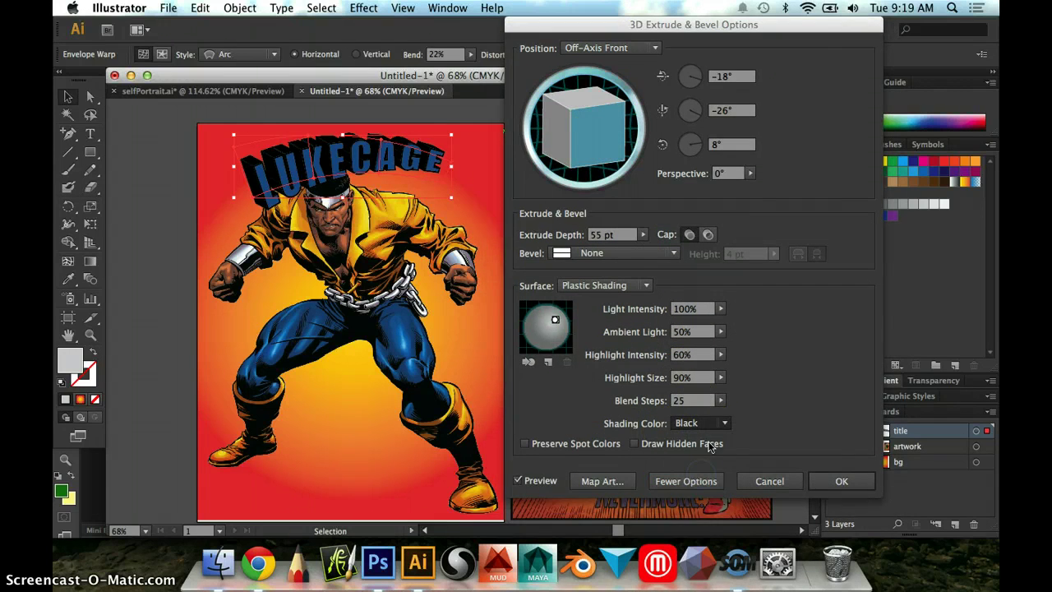
{"action": "left_click", "coordinate": [748, 422]}
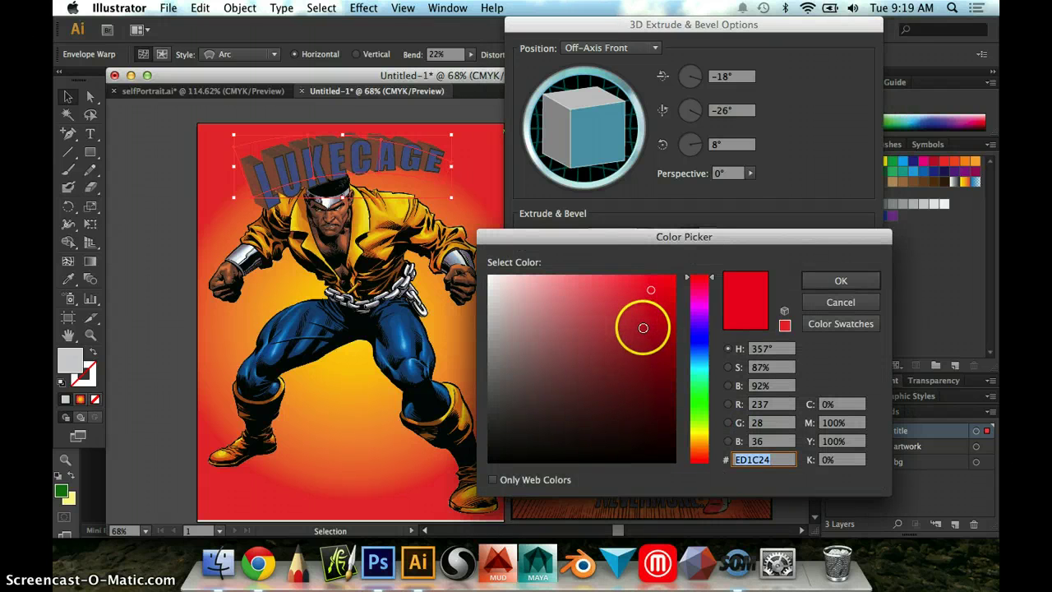
{"action": "left_click", "coordinate": [698, 434]}
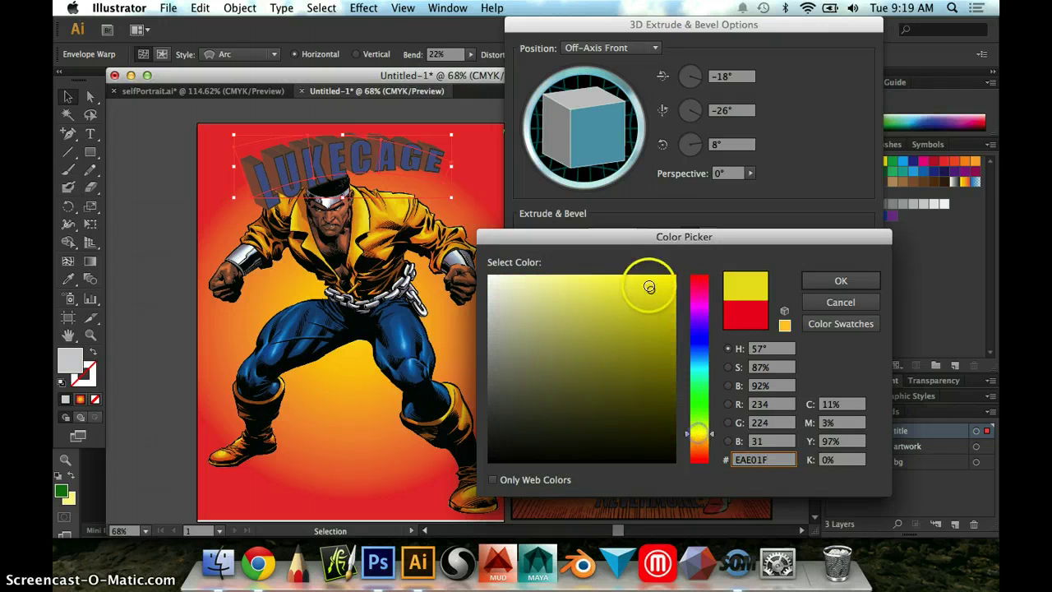
{"action": "left_click", "coordinate": [672, 276]}
Confirm the yellow, lower Light Intensity and cut Highlight Intensity to 37%, then apply the extrusion.
{"action": "left_click", "coordinate": [807, 281]}
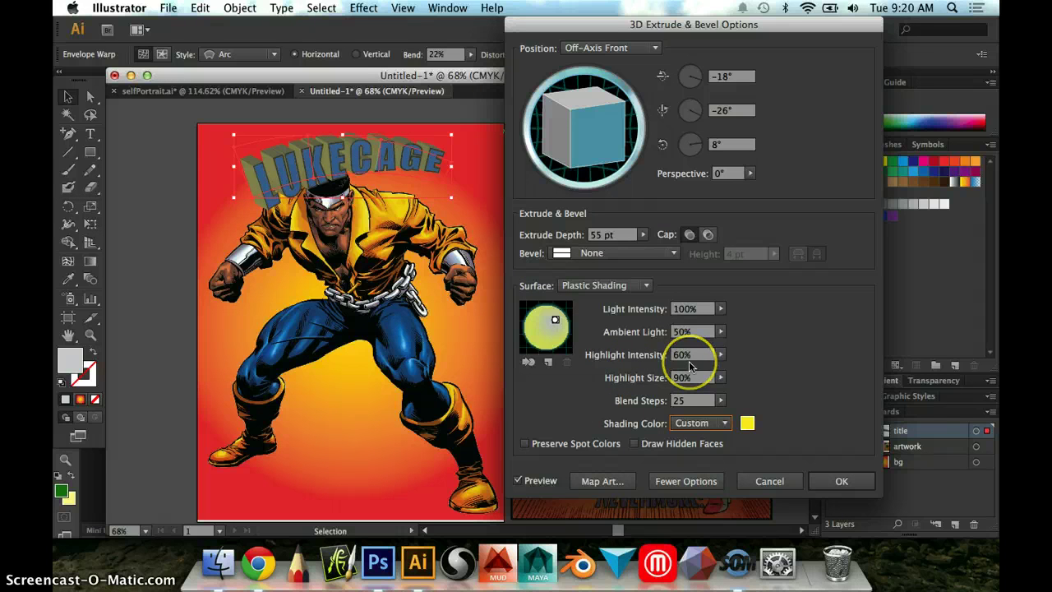
{"action": "left_click", "coordinate": [720, 333]}
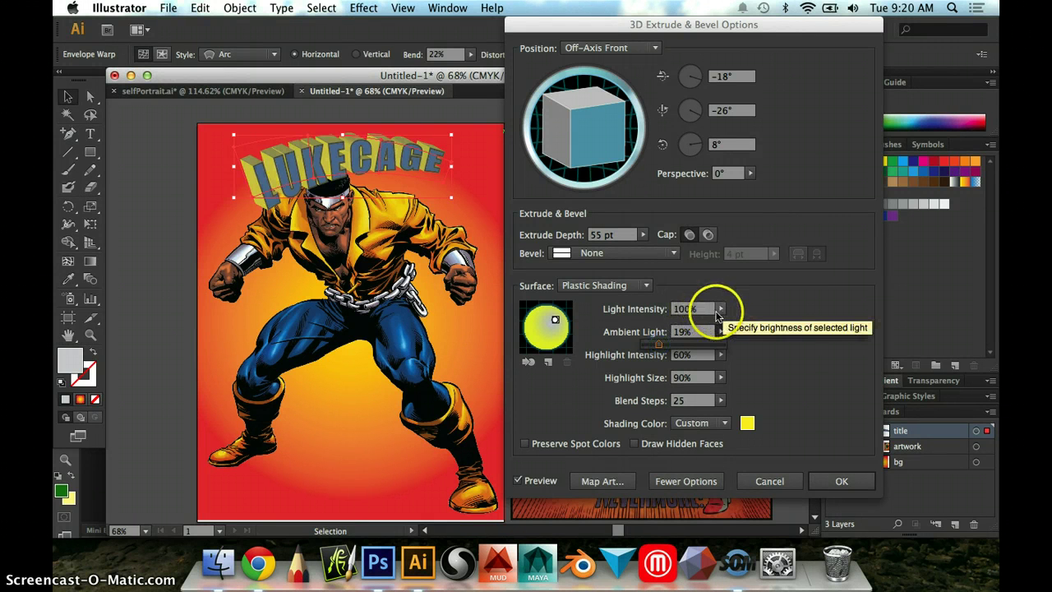
{"action": "left_click_drag", "start_coordinate": [720, 310], "coordinate": [710, 327]}
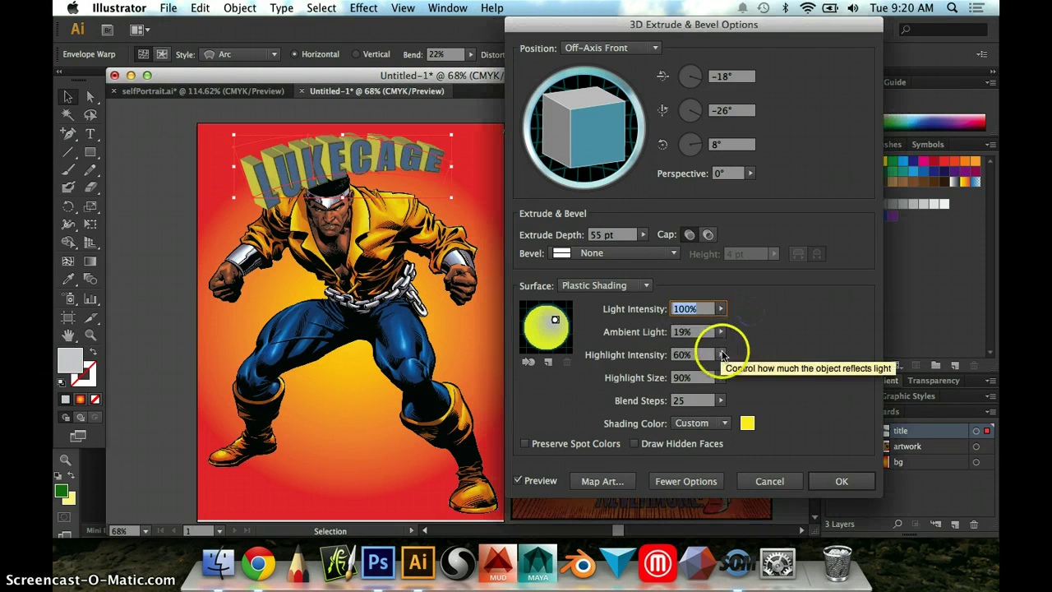
{"action": "left_click", "coordinate": [725, 355]}
{"action": "left_click_drag", "start_coordinate": [724, 356], "coordinate": [679, 372]}
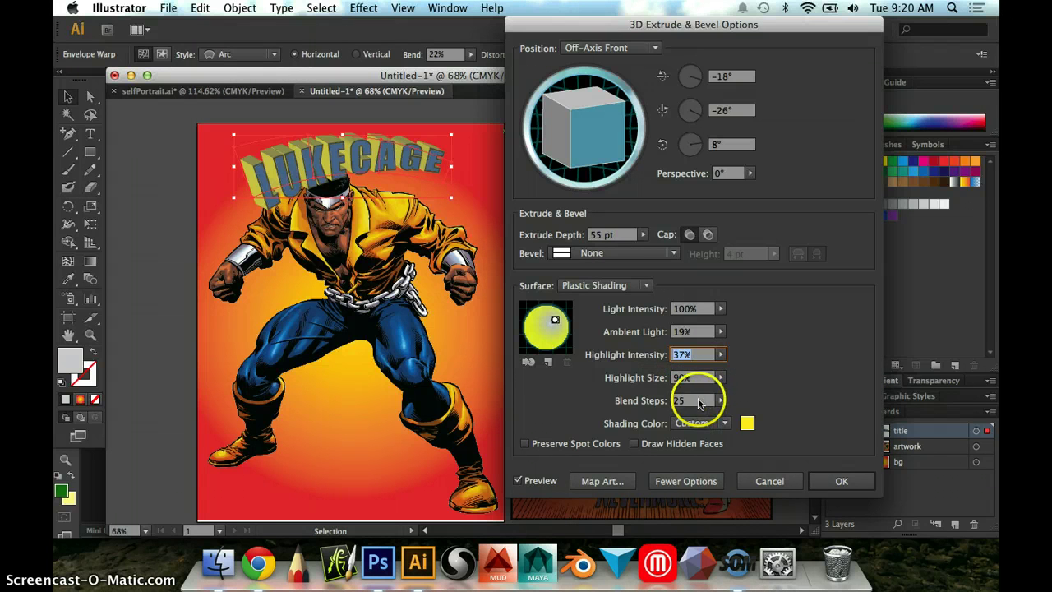
{"action": "left_click", "coordinate": [841, 483]}
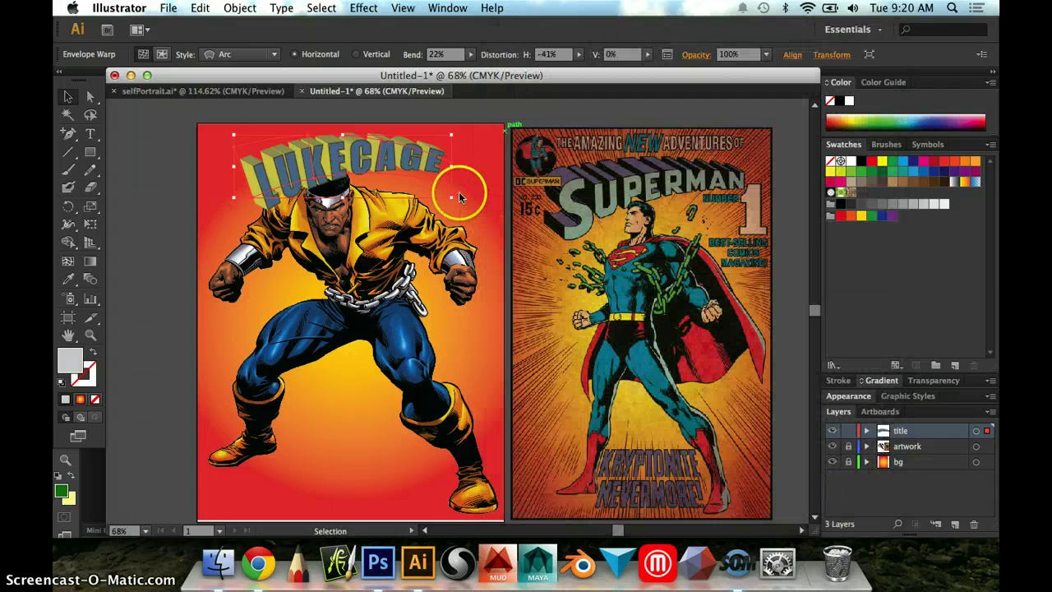
Move the title left and drag the artwork layer above the title layer.
{"action": "left_click", "coordinate": [176, 134]}
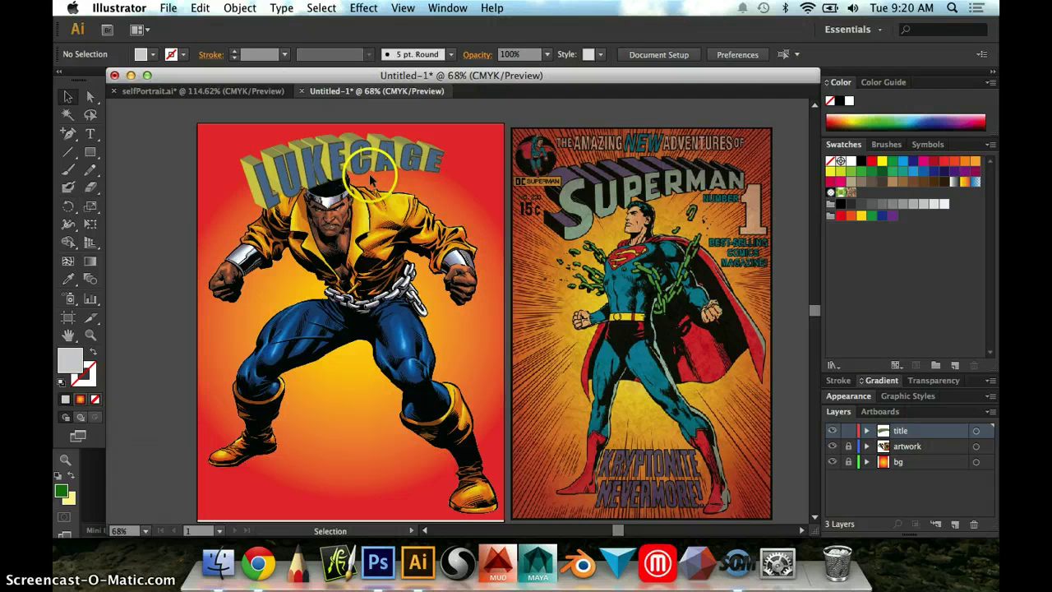
{"action": "mouse_move", "coordinate": [372, 153]}
{"action": "left_mouse_down"}
{"action": "mouse_move", "coordinate": [348, 164]}
{"action": "mouse_move", "coordinate": [382, 163]}
{"action": "left_mouse_up"}
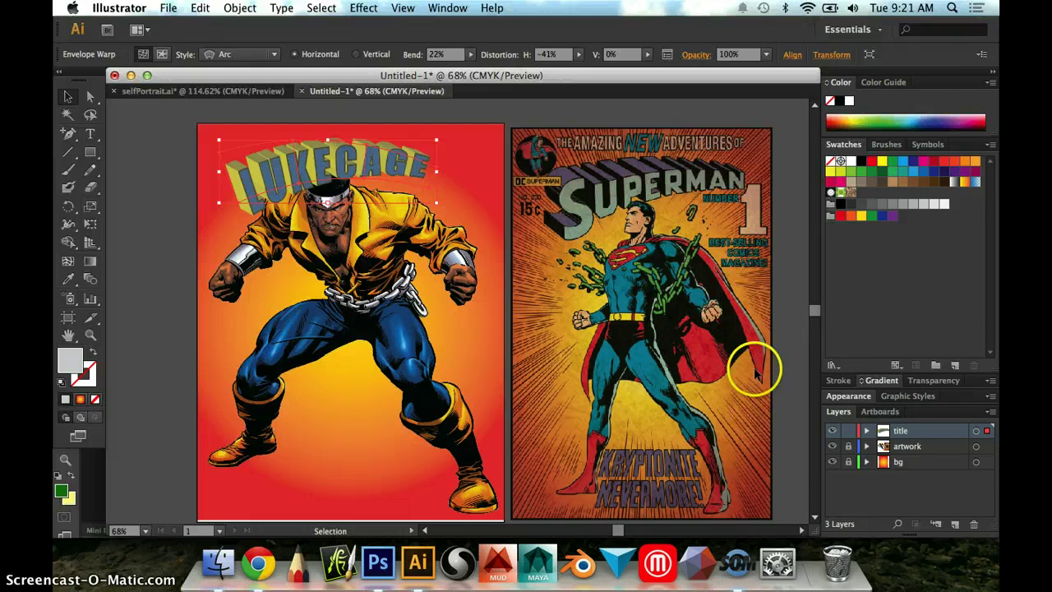
{"action": "left_click", "coordinate": [906, 446]}
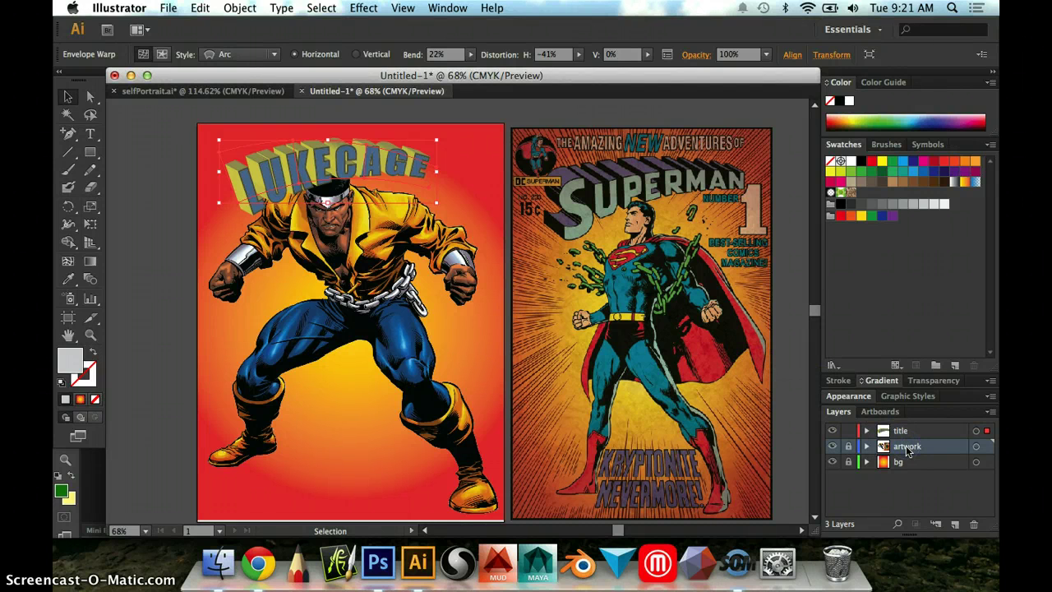
{"action": "left_click_drag", "start_coordinate": [907, 448], "coordinate": [906, 425]}
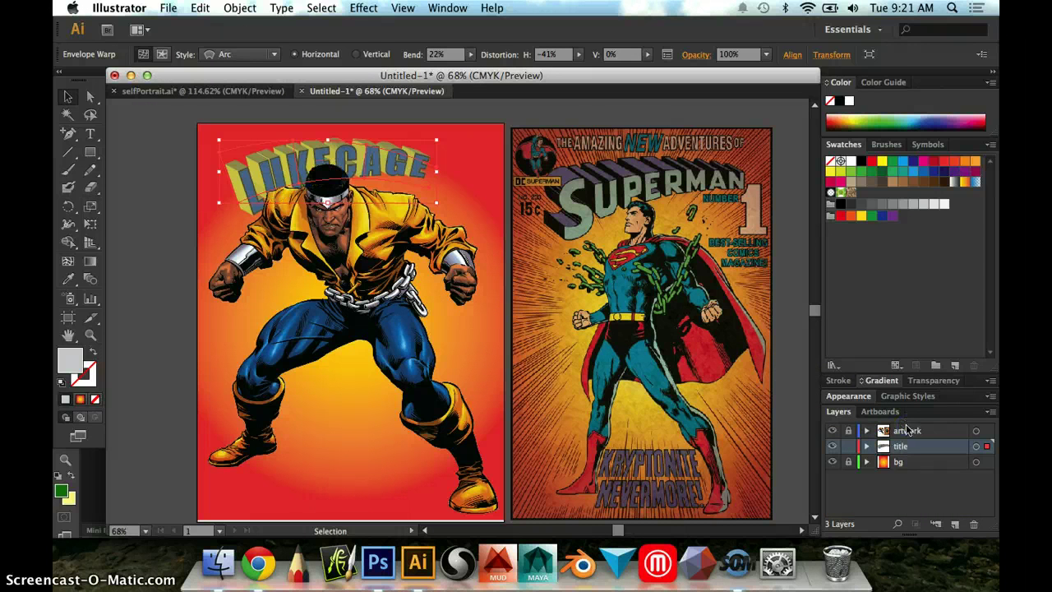
{"action": "left_click", "coordinate": [436, 173]}
{"action": "left_click", "coordinate": [333, 142]}
{"action": "key", "text": "super+shift+a"}
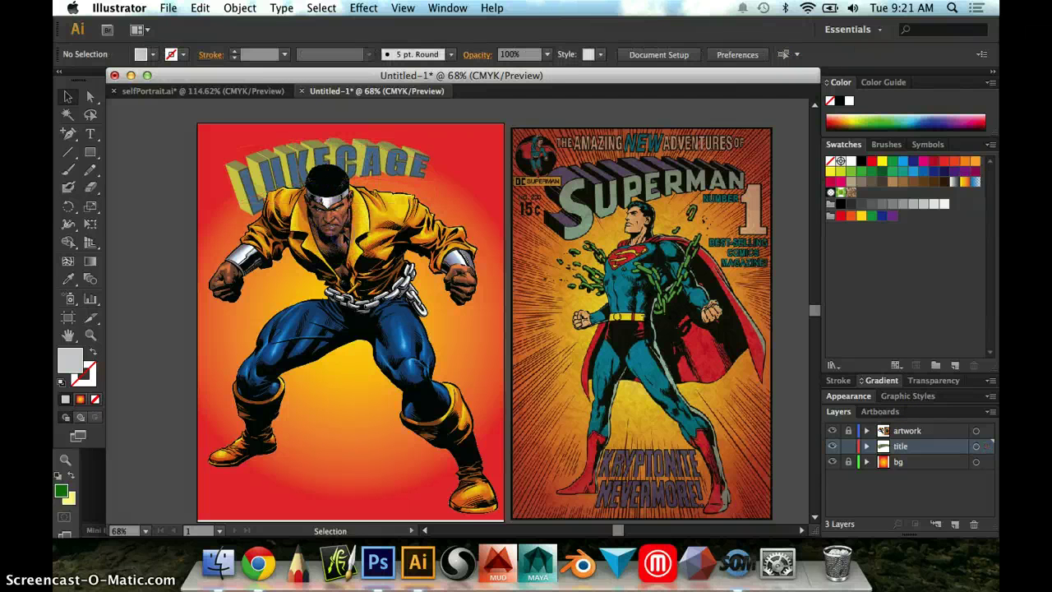
Unlock the artwork layer and scale the Luke Cage image down slightly.
{"action": "left_click", "coordinate": [849, 431]}
{"action": "left_click", "coordinate": [405, 345]}
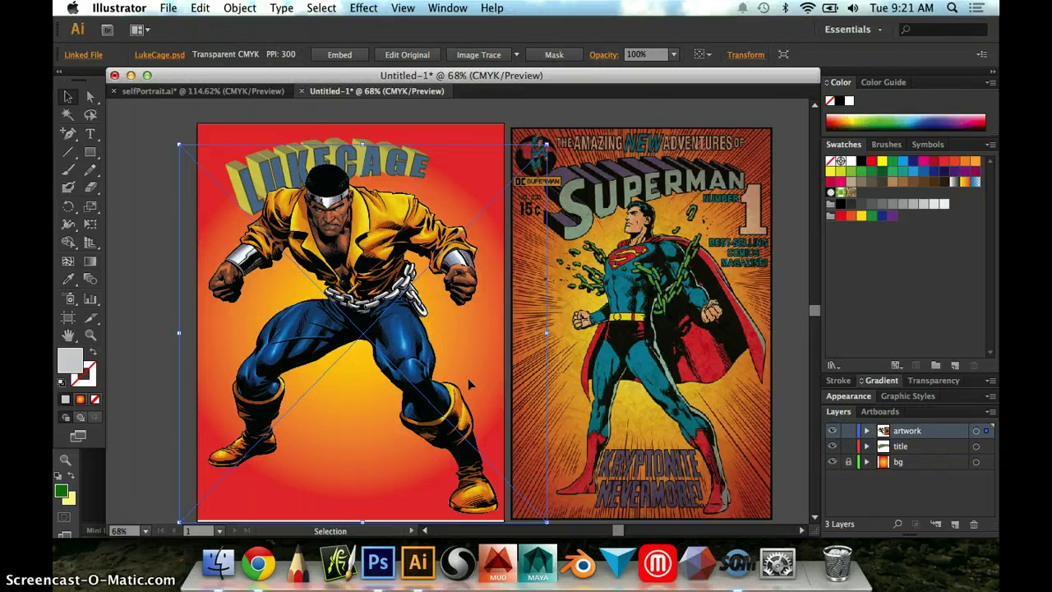
{"action": "left_click", "coordinate": [547, 521]}
{"action": "mouse_move", "coordinate": [547, 521]}
{"action": "left_mouse_down"}
{"action": "mouse_move", "coordinate": [525, 499]}
{"action": "mouse_move", "coordinate": [544, 515]}
{"action": "left_mouse_up"}
Enlarge the LUKECAGE title across the cover's top, undoing an accidental move.
{"action": "left_click", "coordinate": [325, 150]}
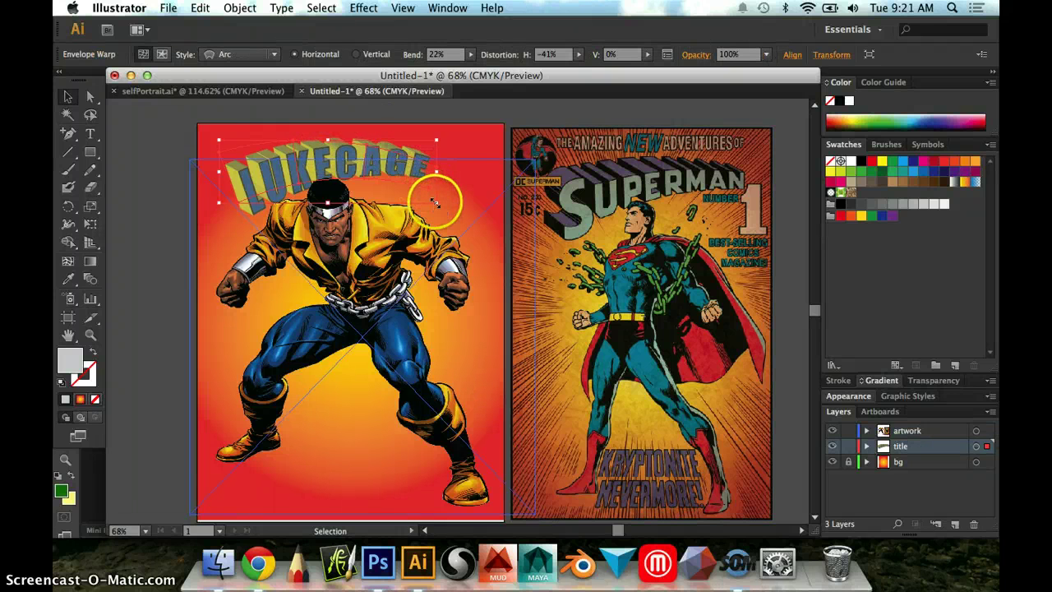
{"action": "left_click_drag", "start_coordinate": [434, 203], "coordinate": [472, 237]}
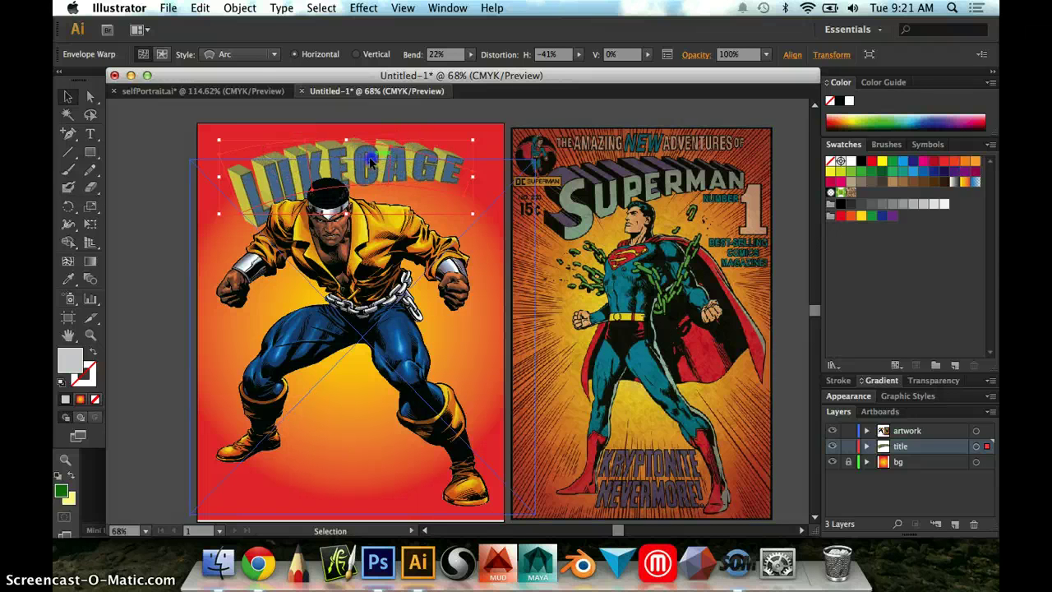
{"action": "mouse_move", "coordinate": [370, 160]}
{"action": "left_mouse_down"}
{"action": "mouse_move", "coordinate": [359, 158]}
{"action": "mouse_move", "coordinate": [368, 150]}
{"action": "left_mouse_up"}
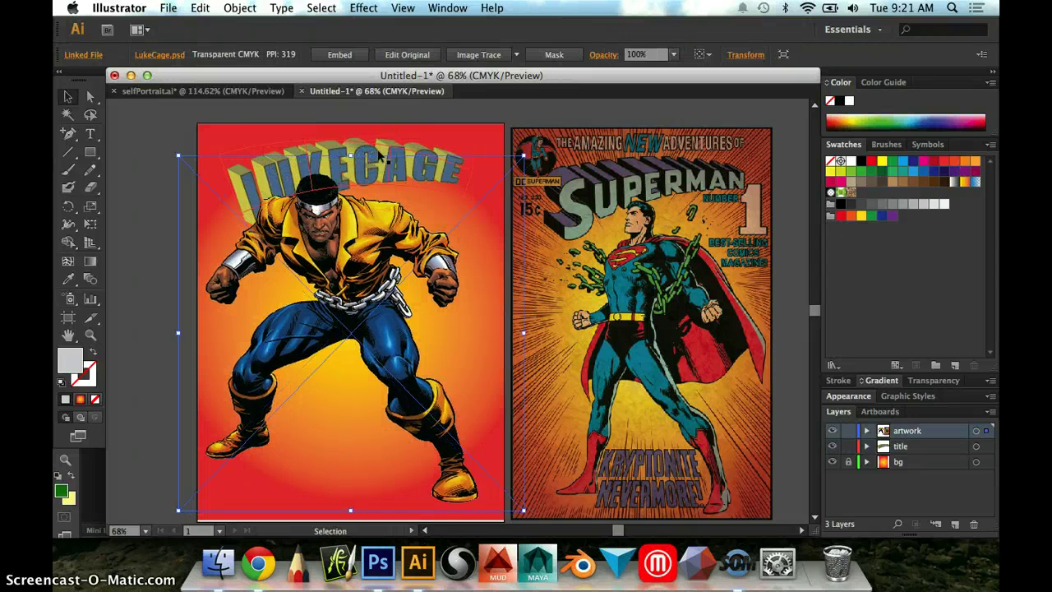
{"action": "key", "text": "super+z"}
Relock the artwork layer, nudge the LUKECAGE title left, and deselect it.
{"action": "left_click", "coordinate": [848, 430]}
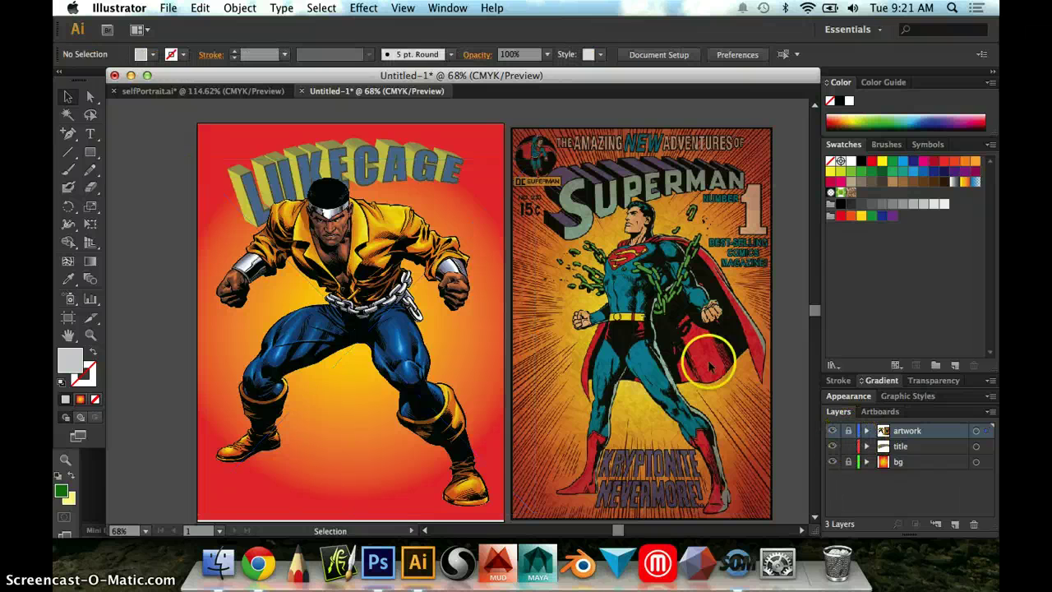
{"action": "left_click_drag", "start_coordinate": [351, 165], "coordinate": [339, 161]}
{"action": "left_click", "coordinate": [385, 165]}
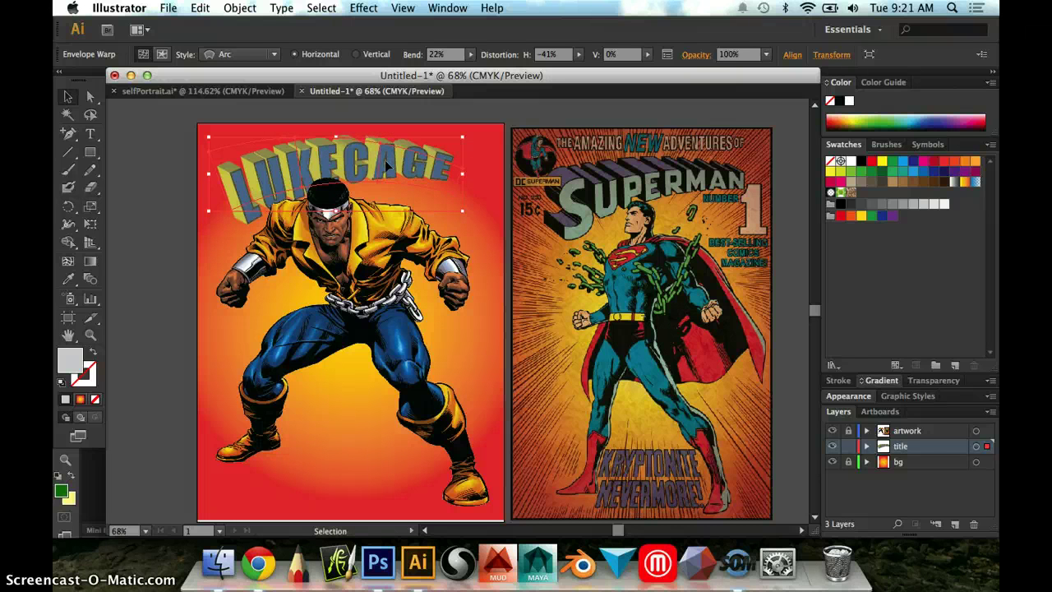
{"action": "left_click", "coordinate": [153, 200]}
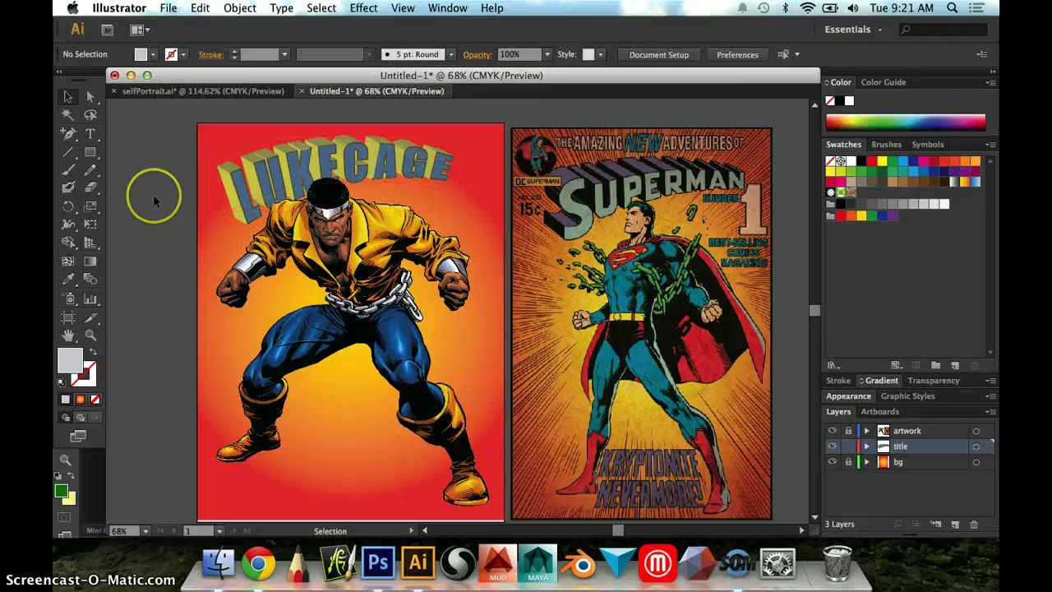